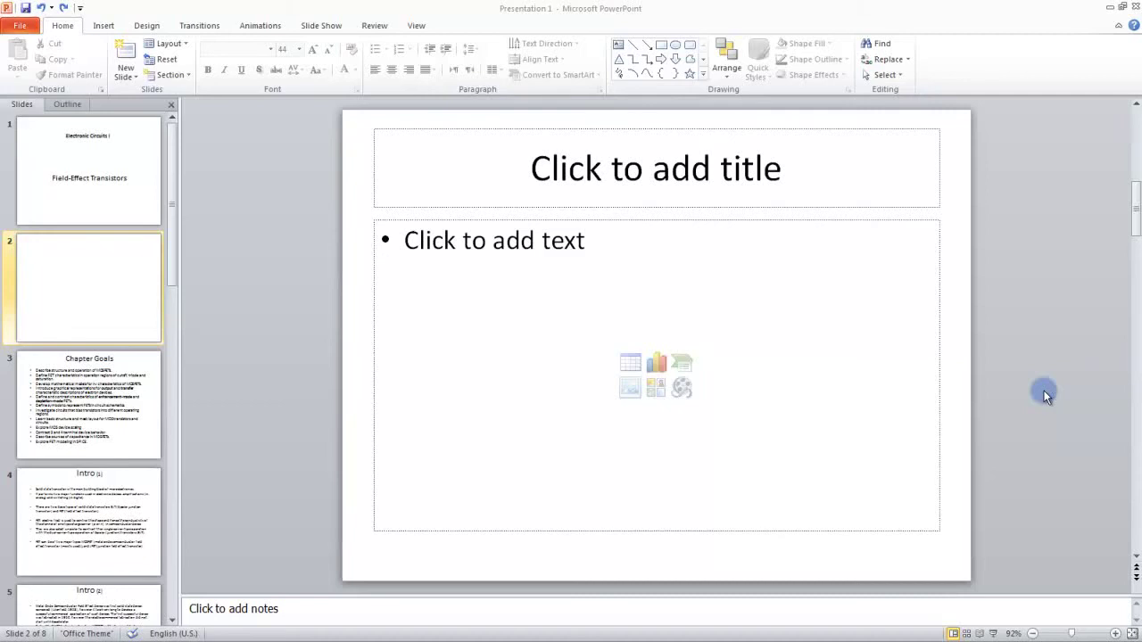
# Open the Choose a SmartArt Graphic dialog from the Insert tab's Illustrations group.
pyautogui.click(1049, 391)
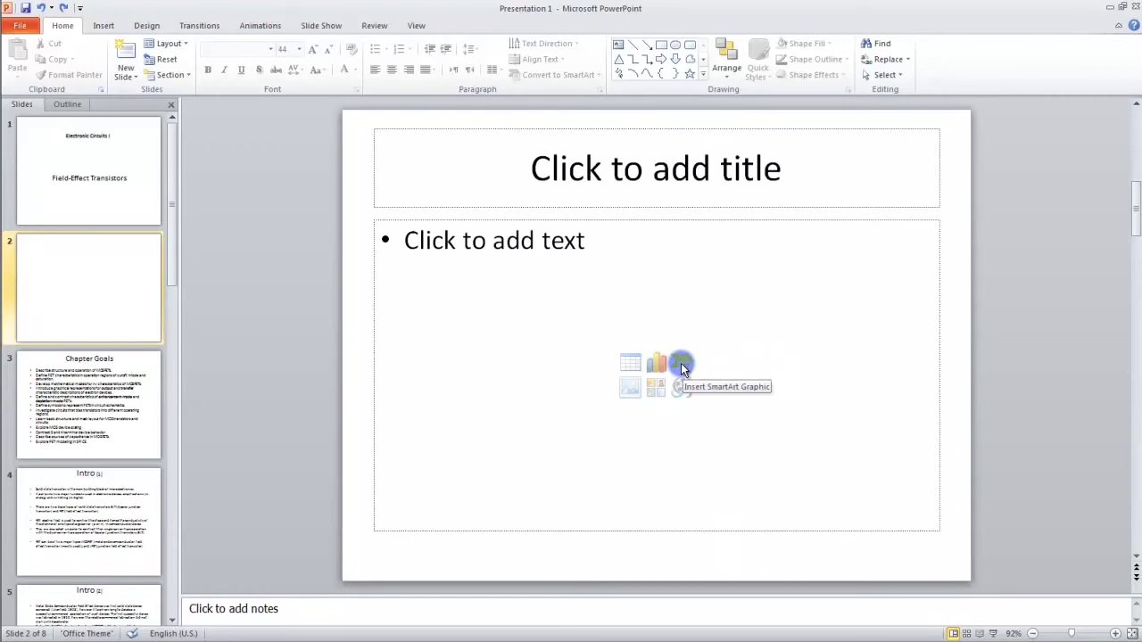
pyautogui.click(103, 25)
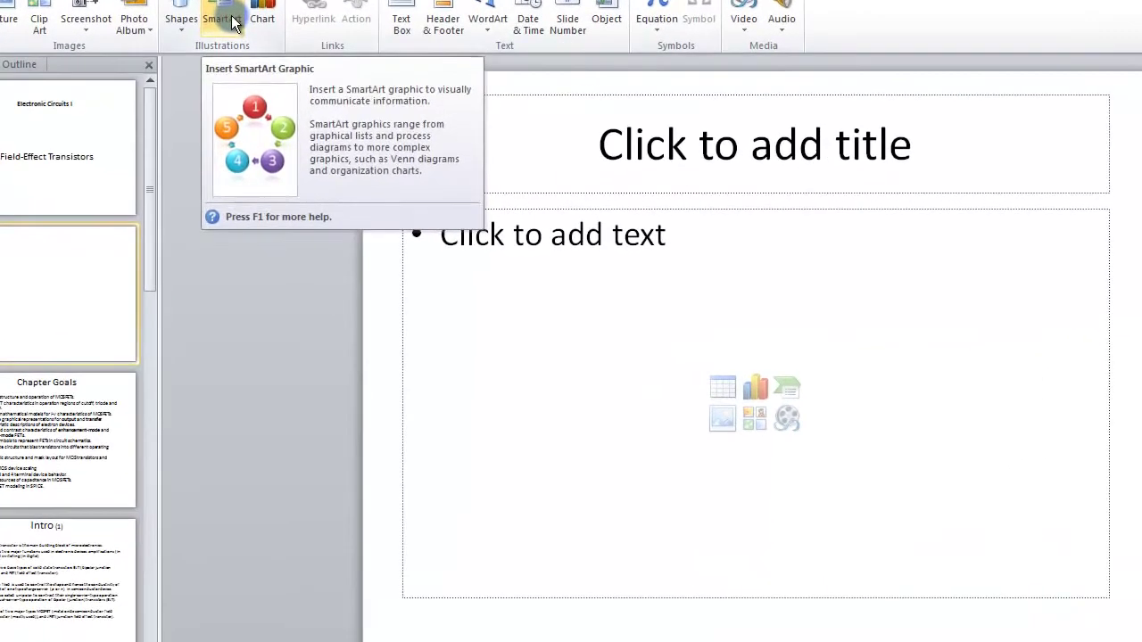
pyautogui.click(234, 21)
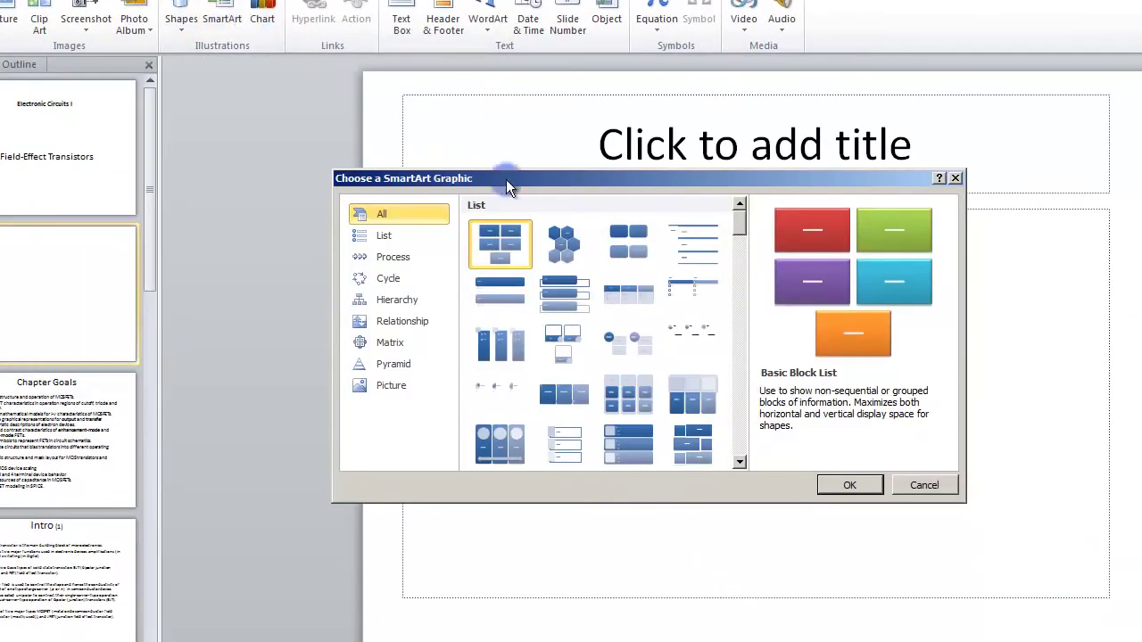
# Browse the List through Picture categories, then select Basic Pyramid in the Pyramid category.
pyautogui.moveTo(519, 183); pyautogui.dragTo(523, 143)
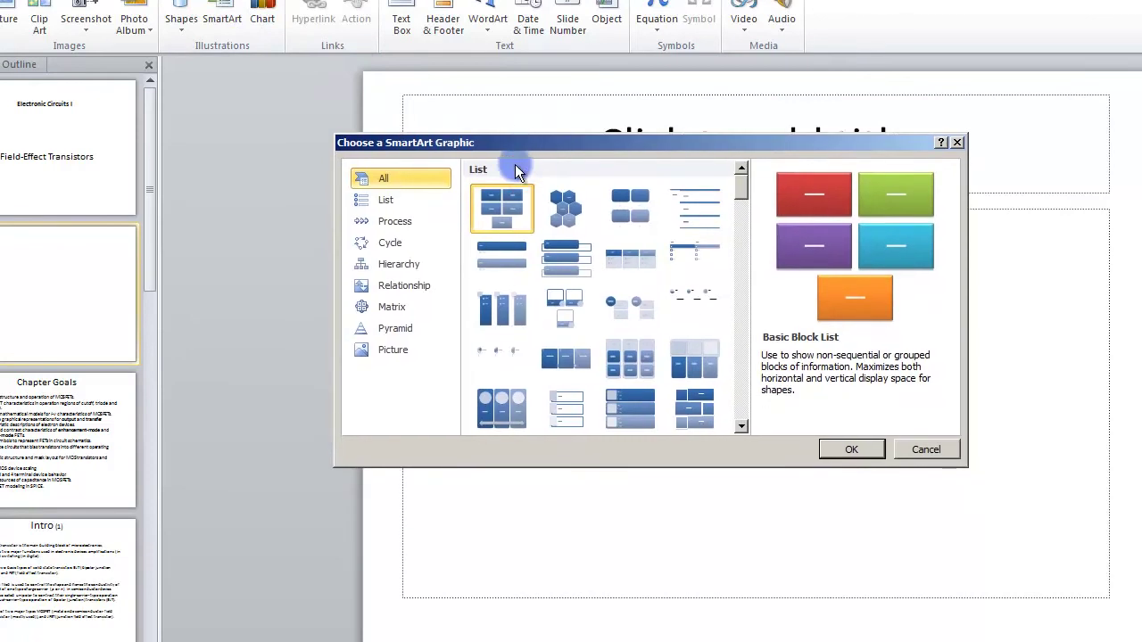
pyautogui.click(415, 201)
pyautogui.click(414, 222)
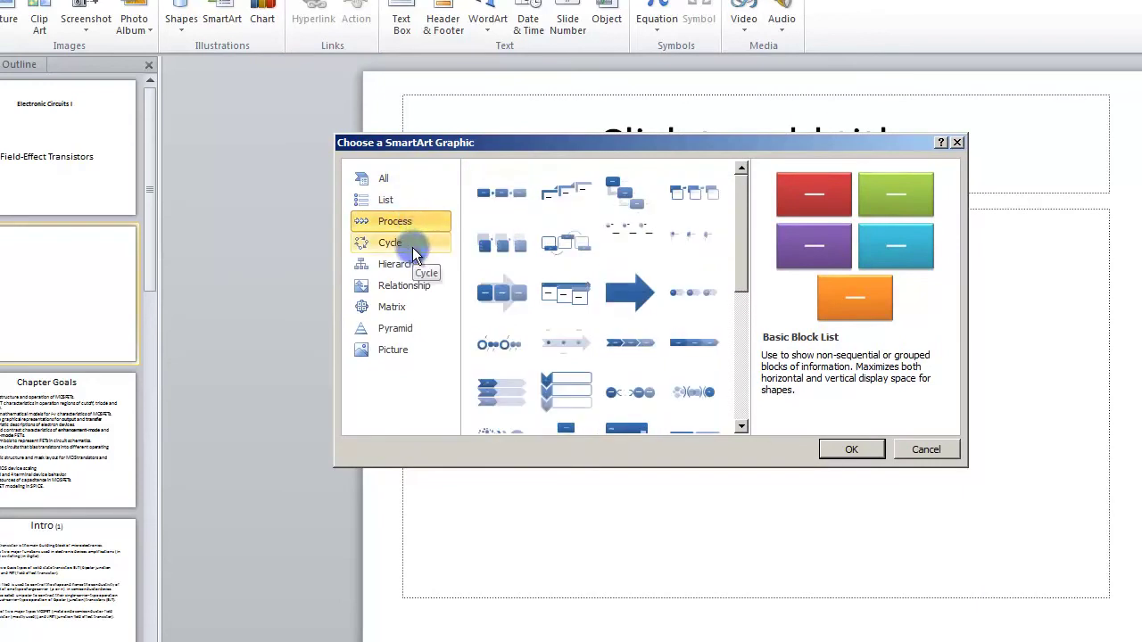
pyautogui.click(412, 253)
pyautogui.click(408, 269)
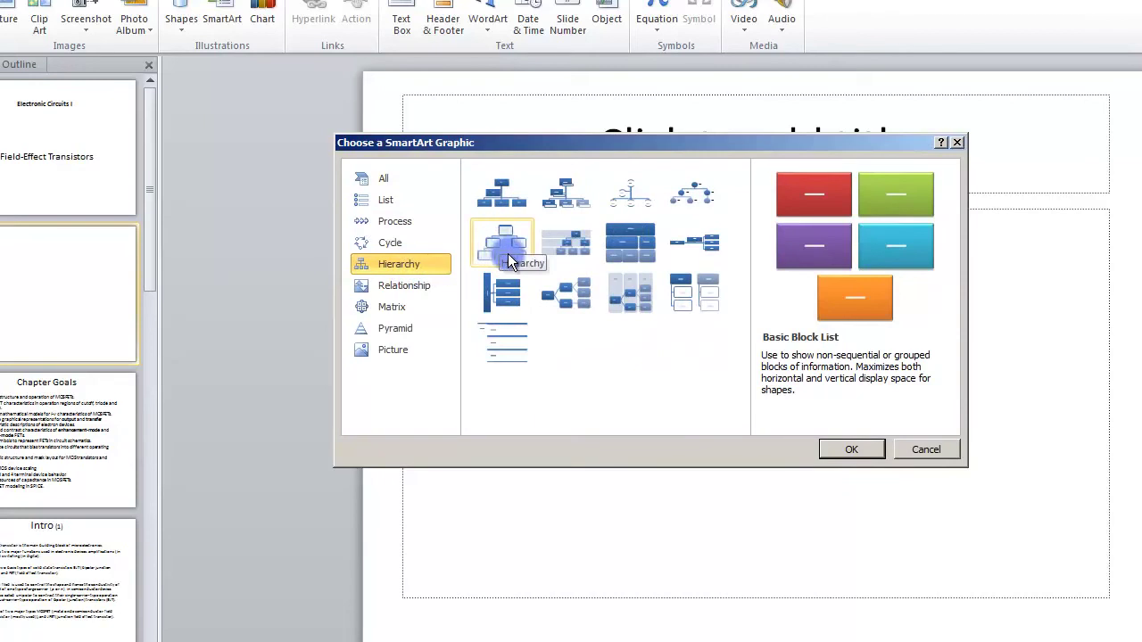
pyautogui.click(433, 286)
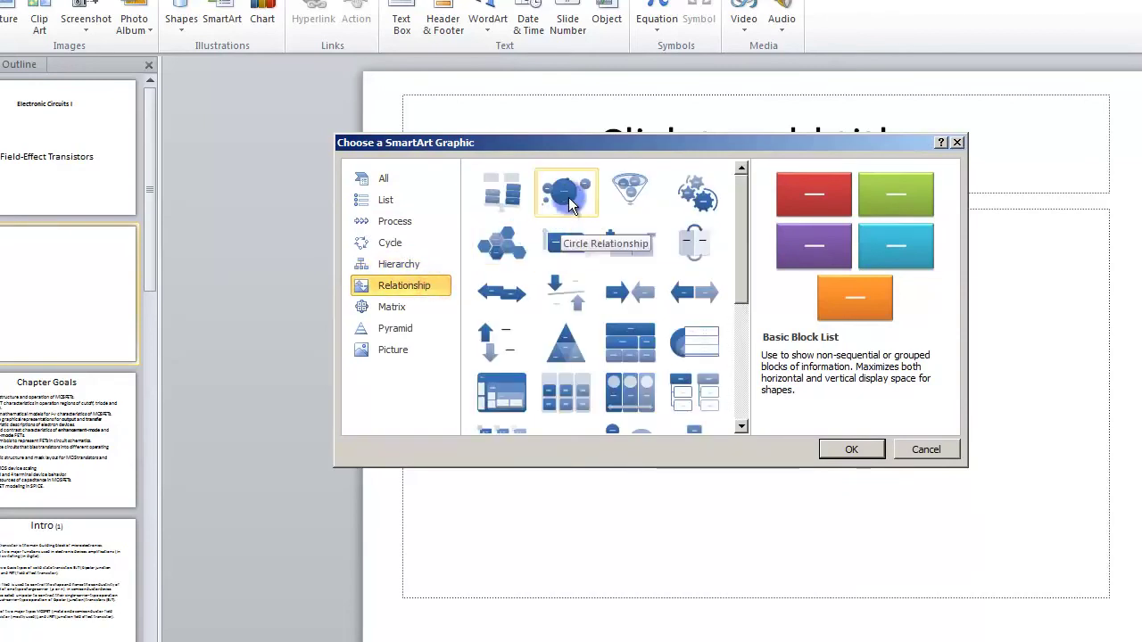
pyautogui.click(403, 314)
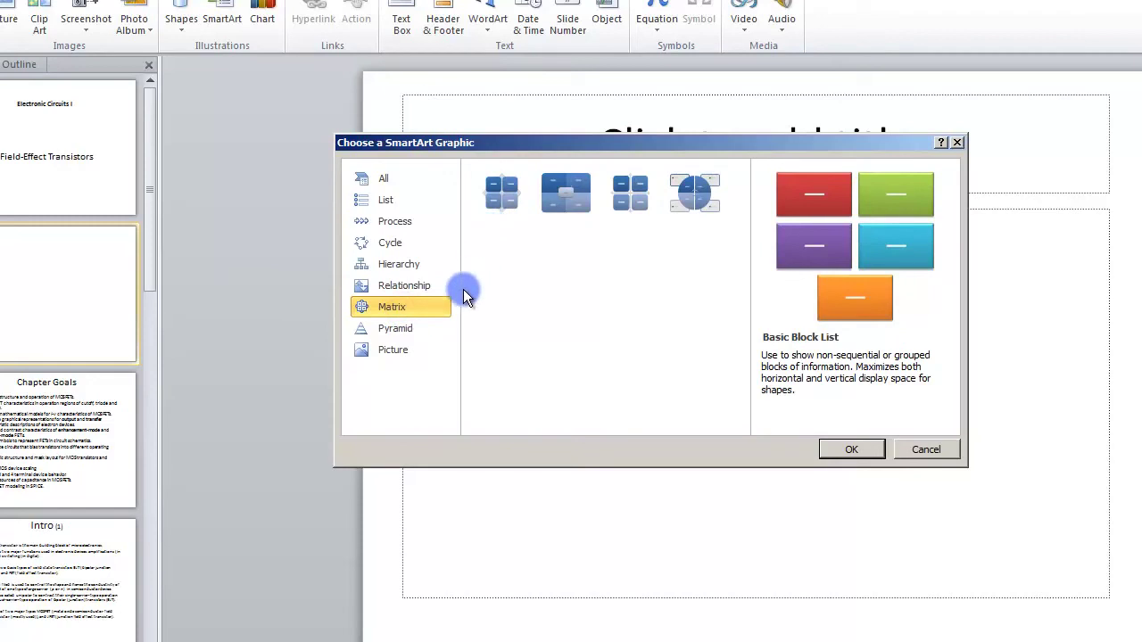
pyautogui.click(430, 327)
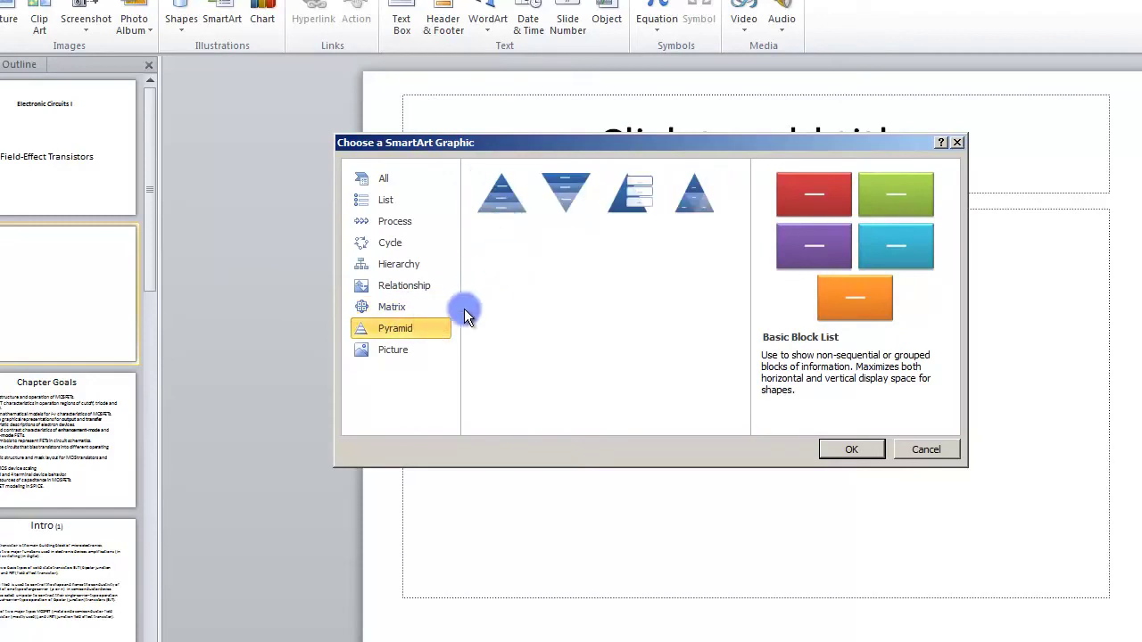
pyautogui.click(414, 349)
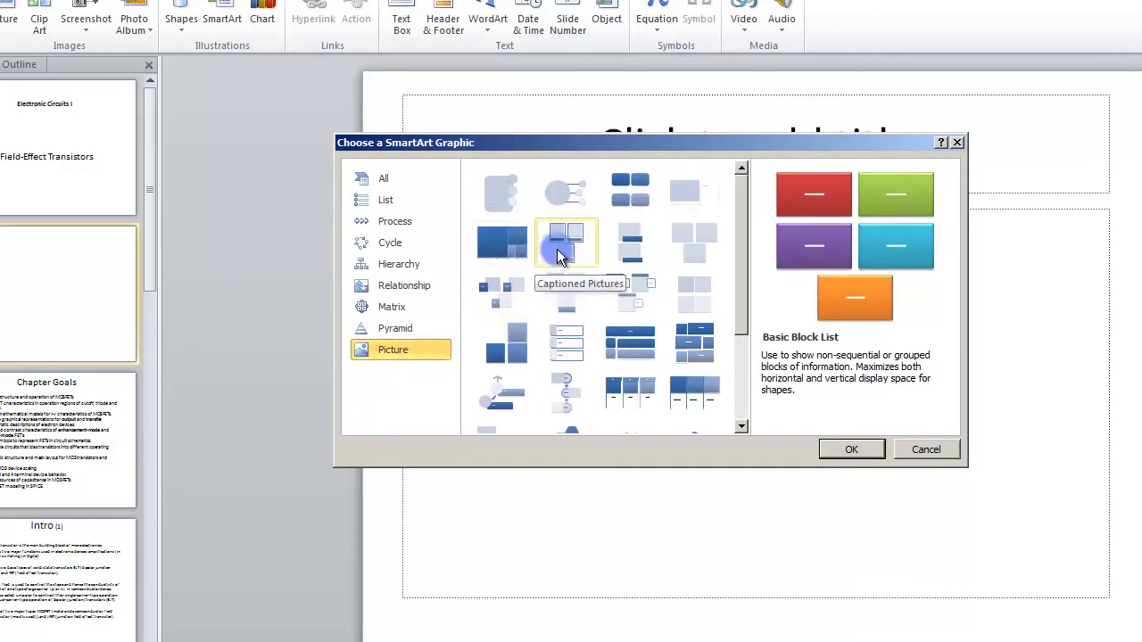
pyautogui.click(421, 327)
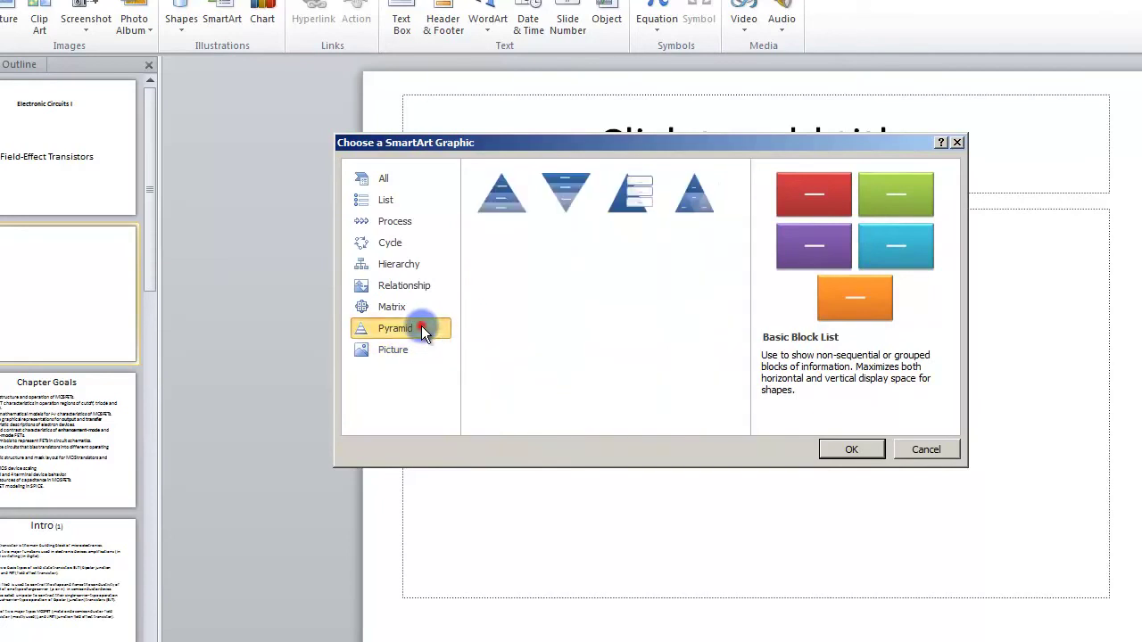
pyautogui.click(500, 204)
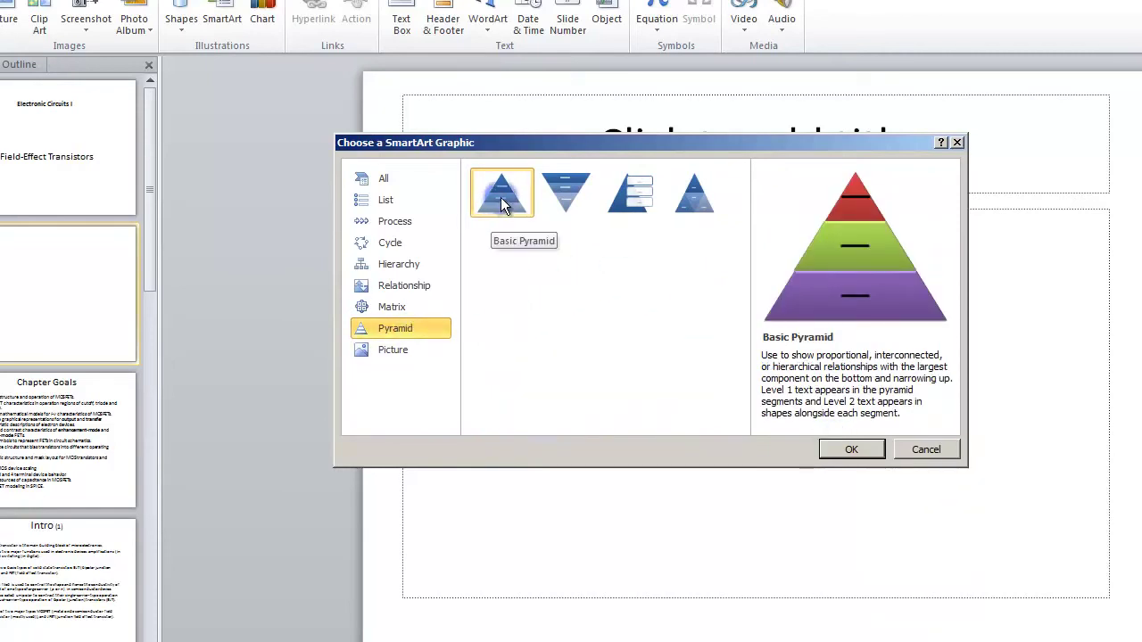
# Insert the Basic Pyramid, enter tiers CEO, CFO and Vice President, and add an empty fourth bullet.
pyautogui.click(852, 448)
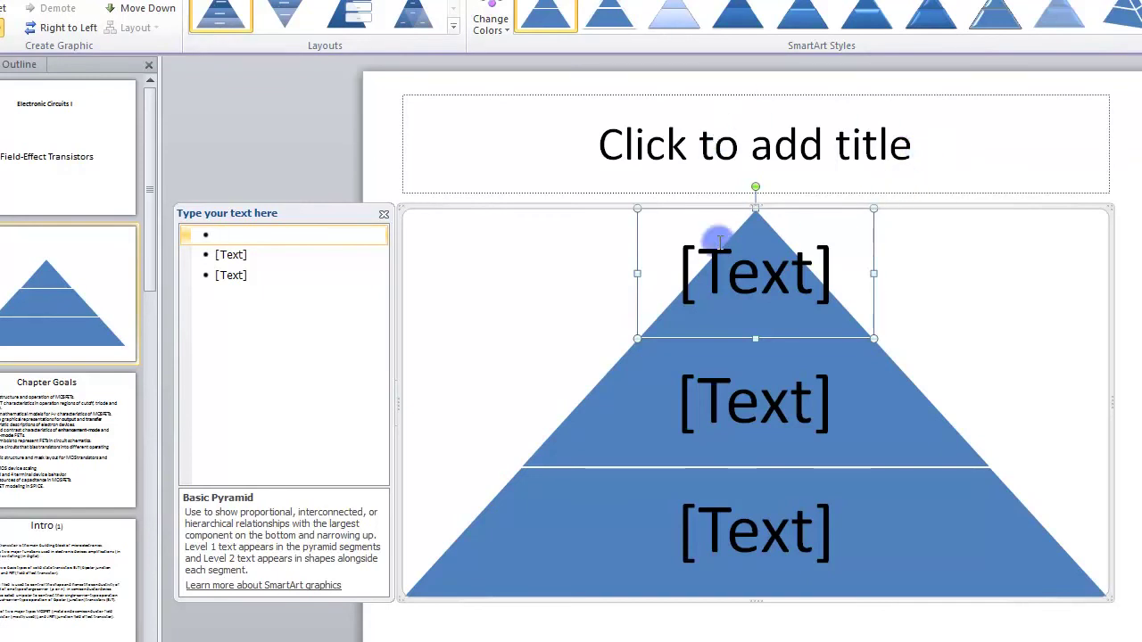
pyautogui.click(303, 233)
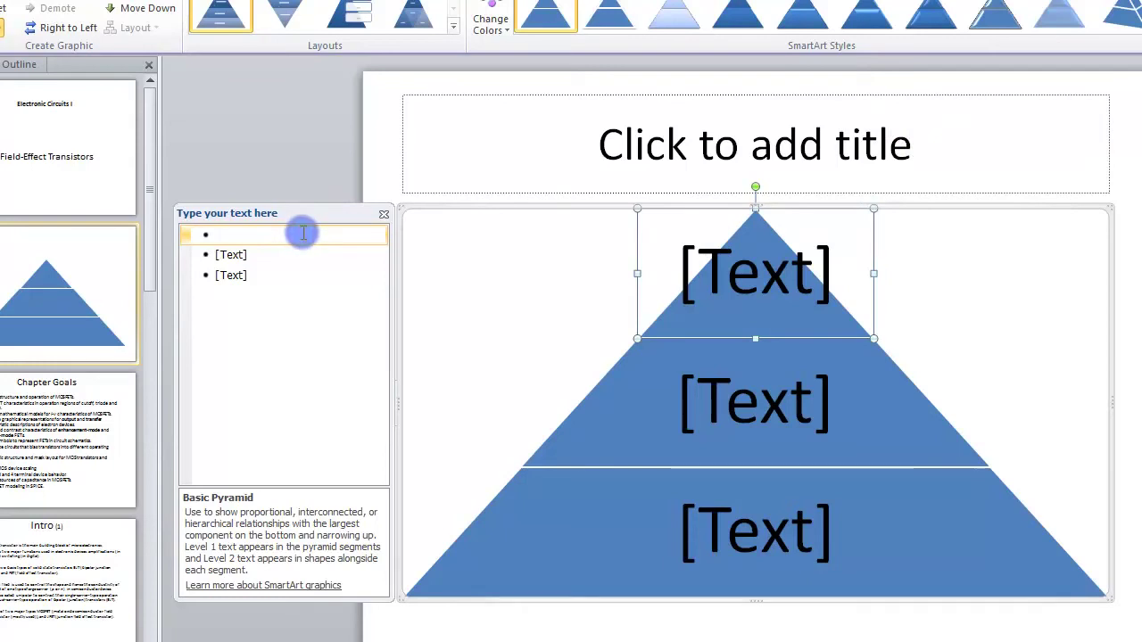
pyautogui.write('CEO')
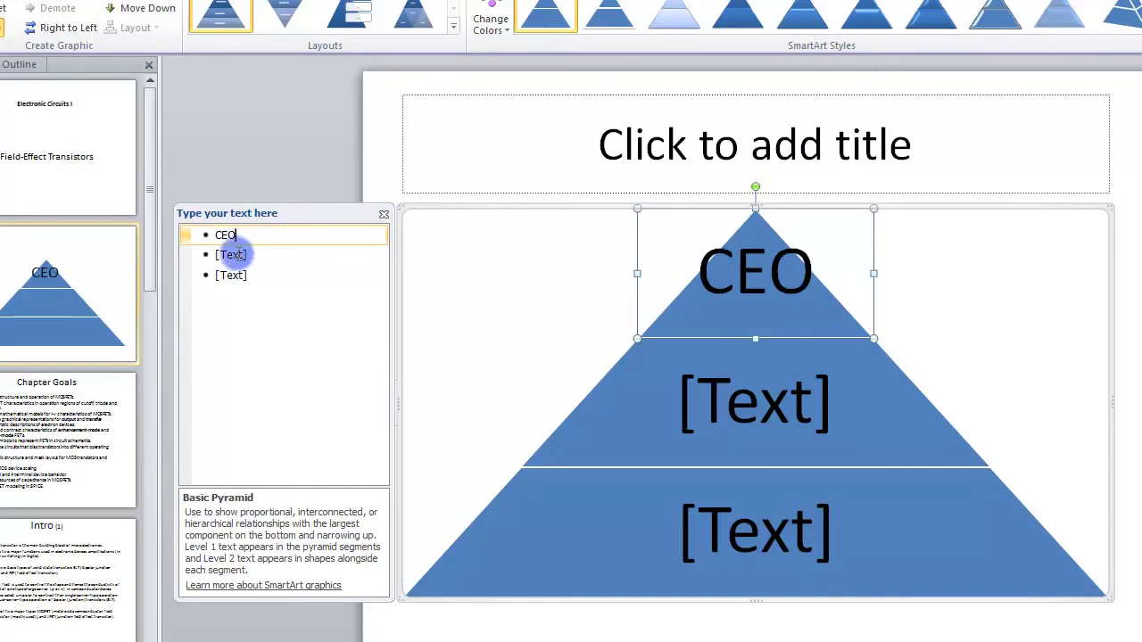
pyautogui.click(230, 254)
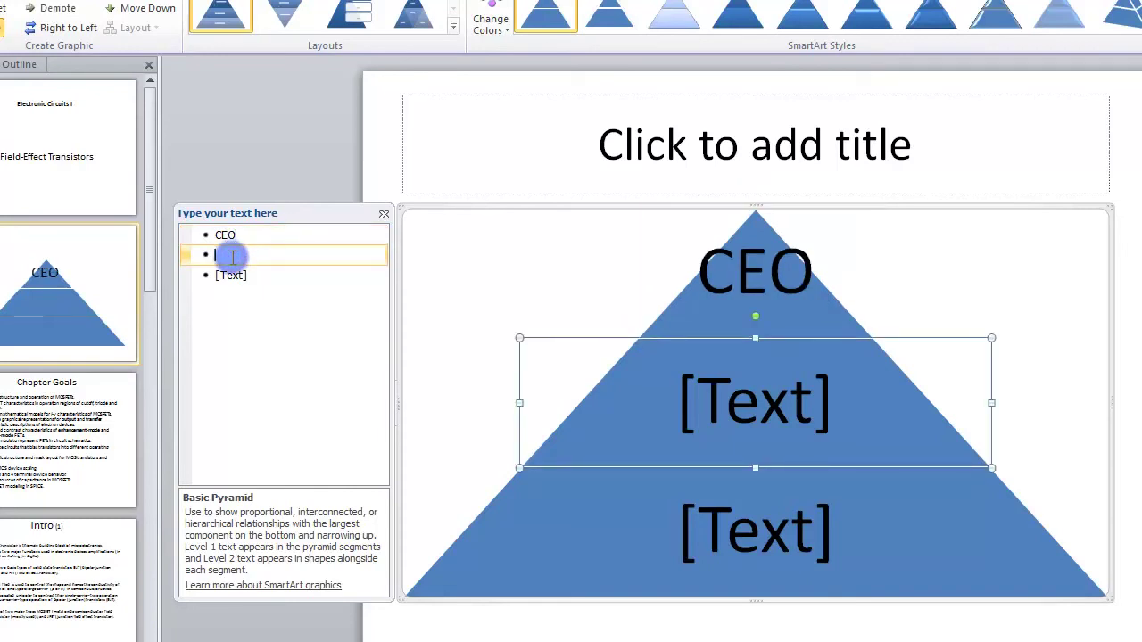
pyautogui.write('CFO')
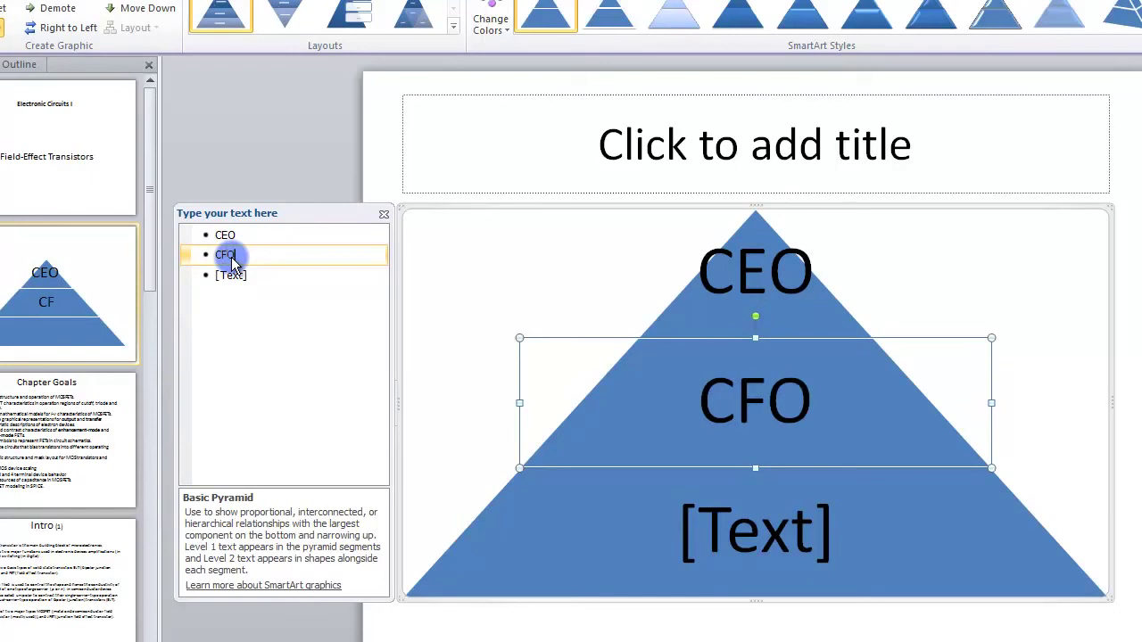
pyautogui.click(230, 274)
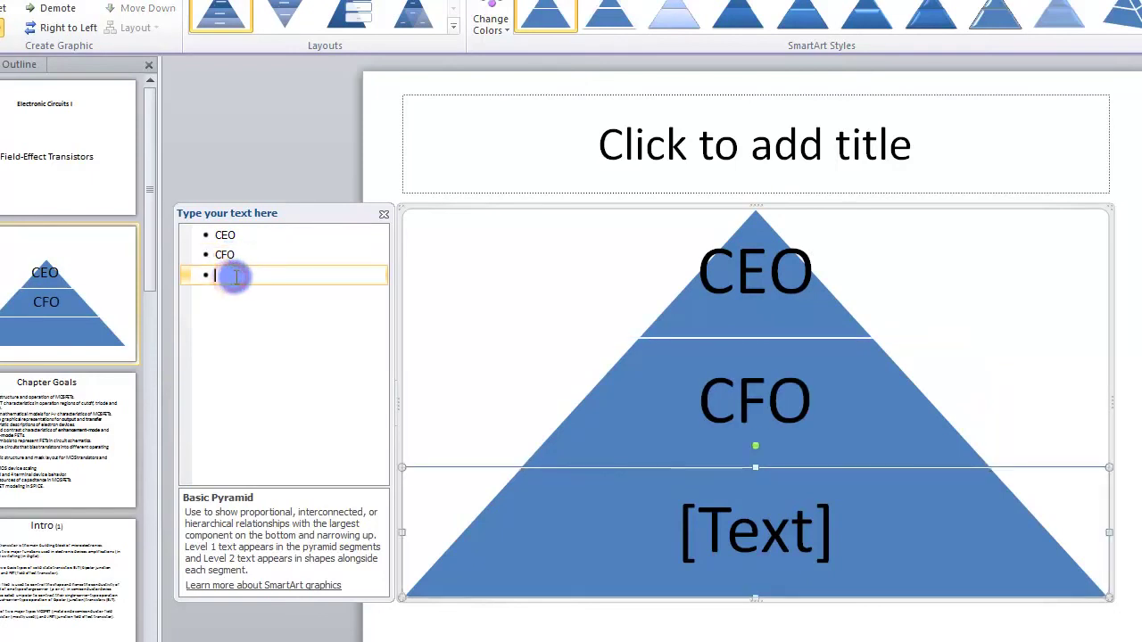
pyautogui.write('Vice President')
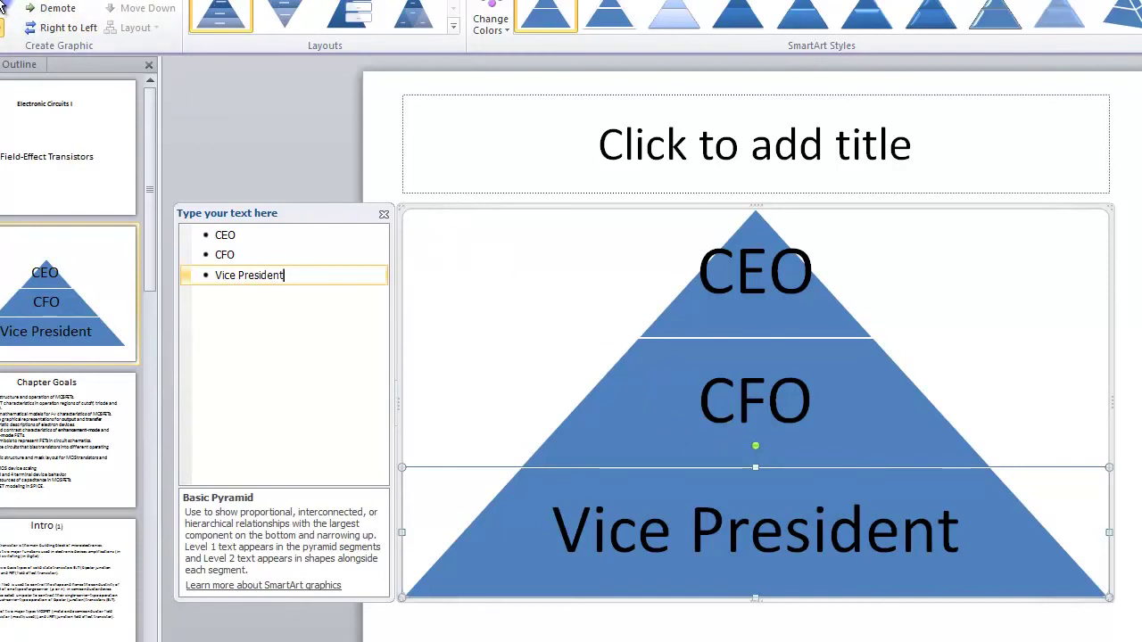
pyautogui.press('Return')
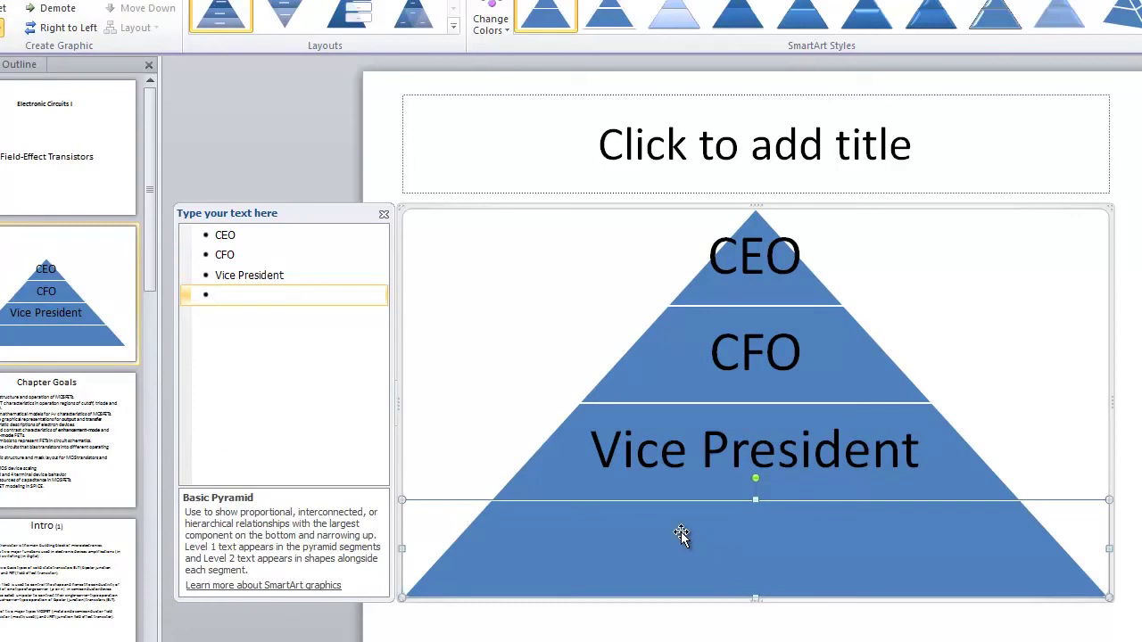
# Type 'Human Resource' into the fourth bullet of the text pane.
pyautogui.click(539, 449)
pyautogui.write('Human Resource')
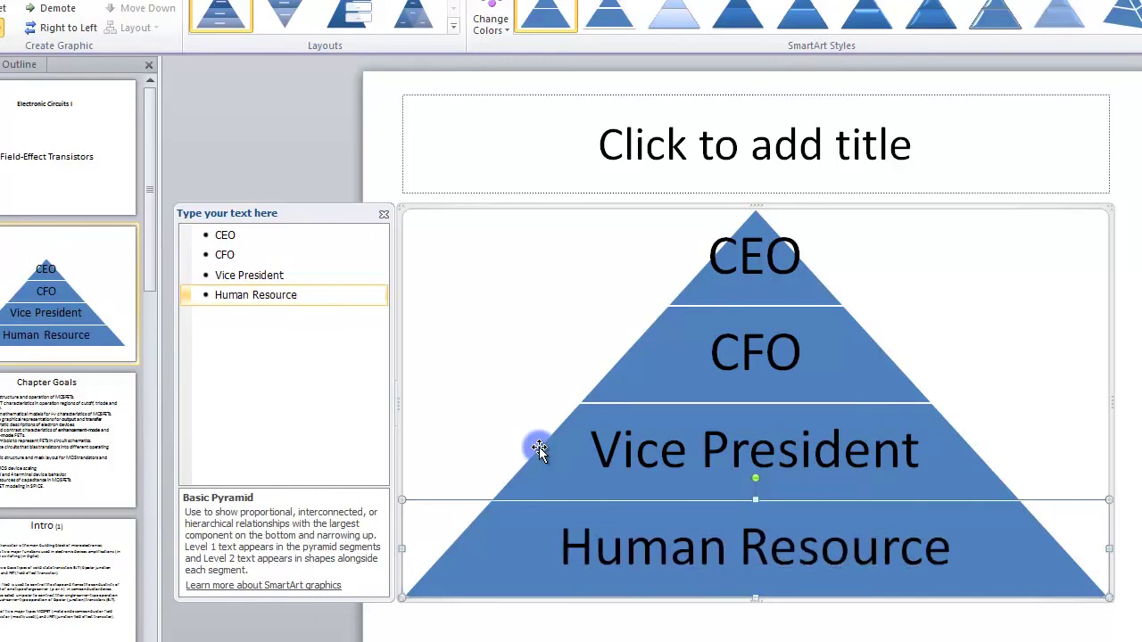
# Apply a Colorful scheme from Change Colors so the tiers turn green, blue and purple.
pyautogui.click(502, 30)
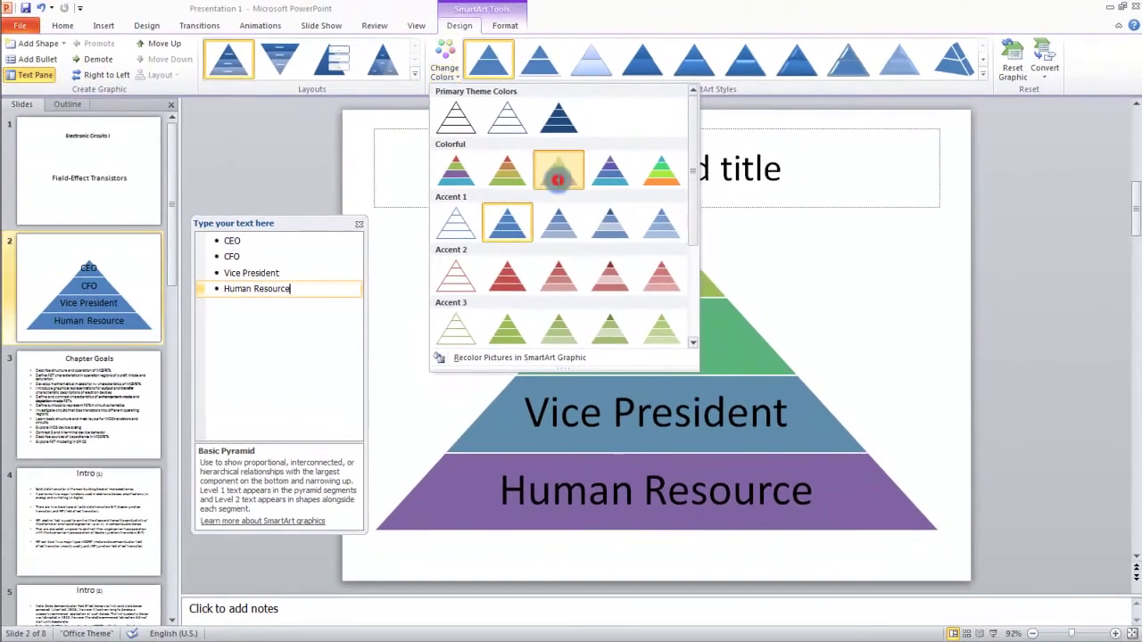
pyautogui.click(634, 166)
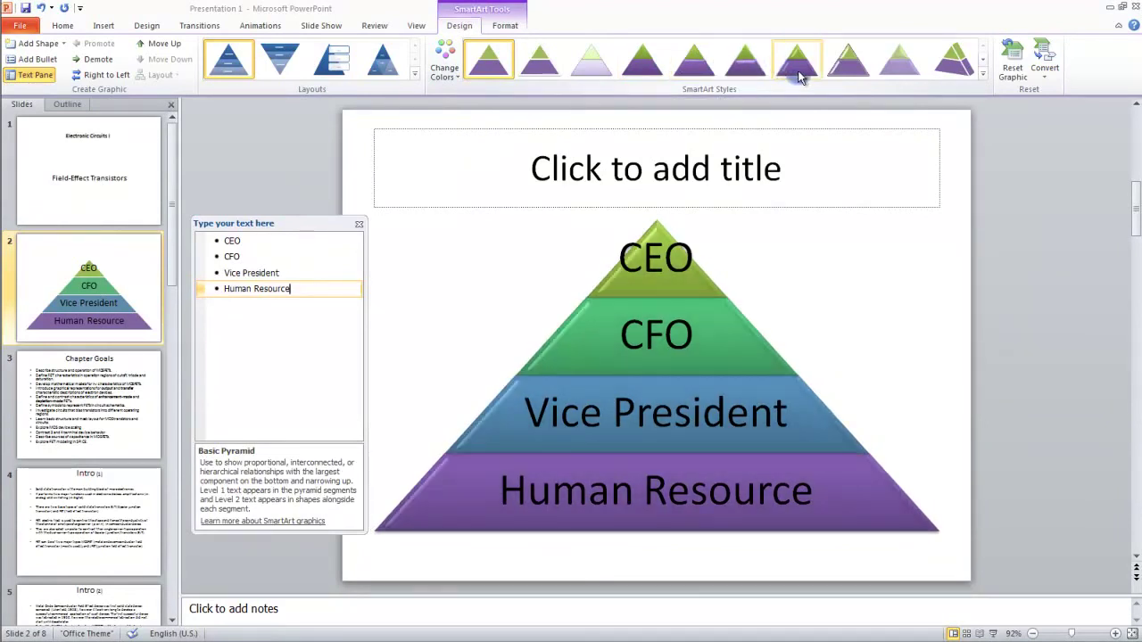
# Apply the 3-D Brick Scene SmartArt style and resize the Human Resource tier smaller.
pyautogui.click(945, 67)
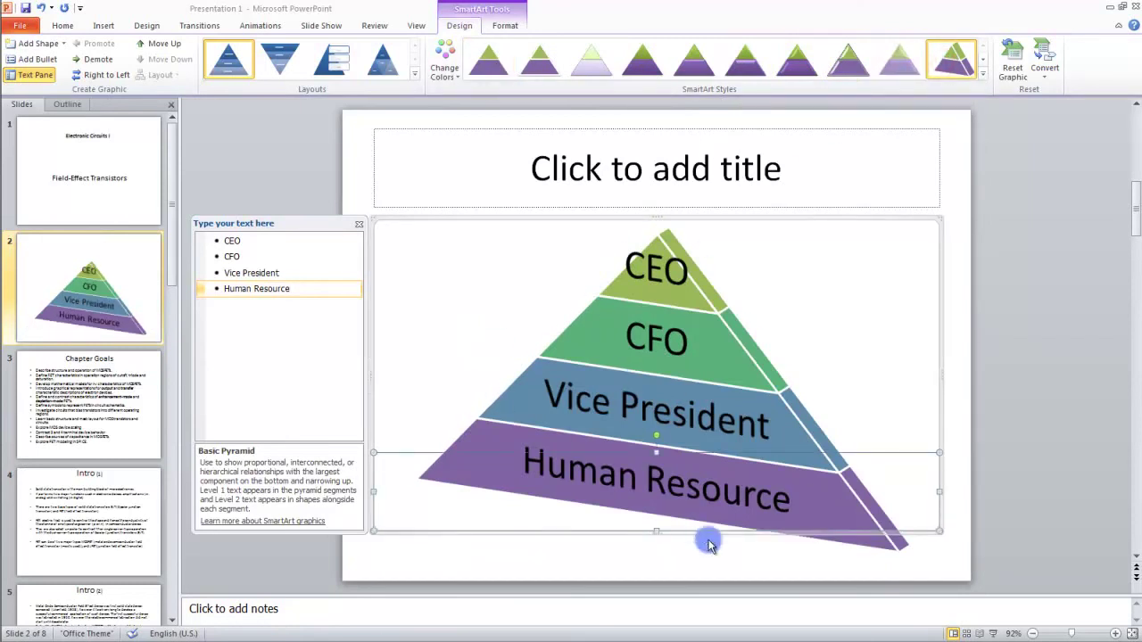
pyautogui.moveTo(658, 529); pyautogui.dragTo(672, 553)
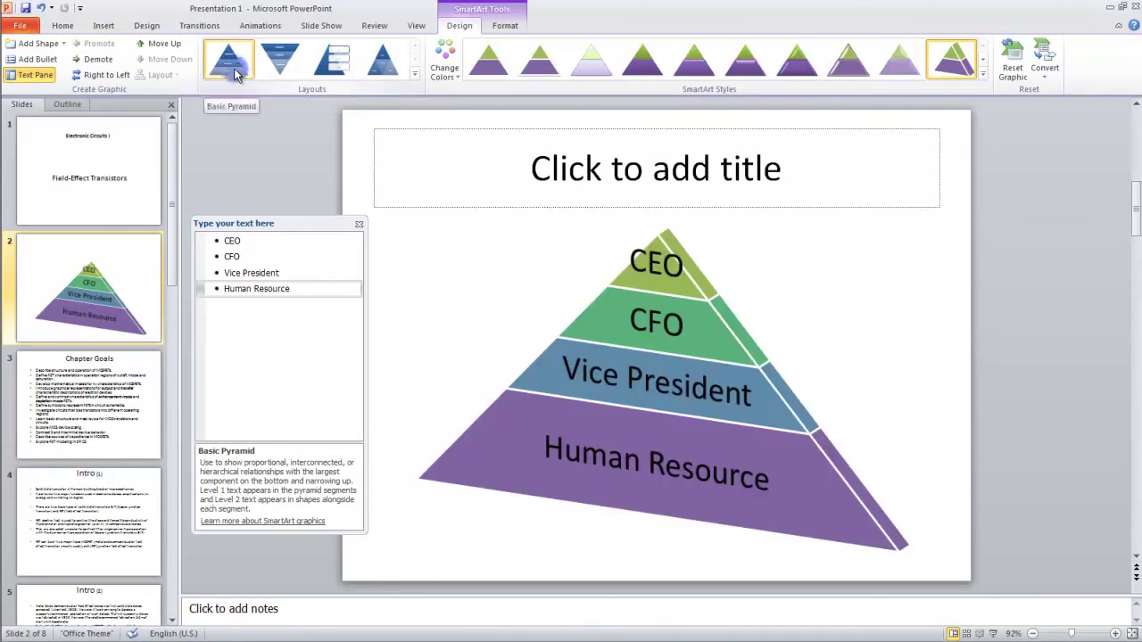
# Deselect the pyramid, check the Vice President tier, then deselect to view the finished slide.
pyautogui.click(237, 124)
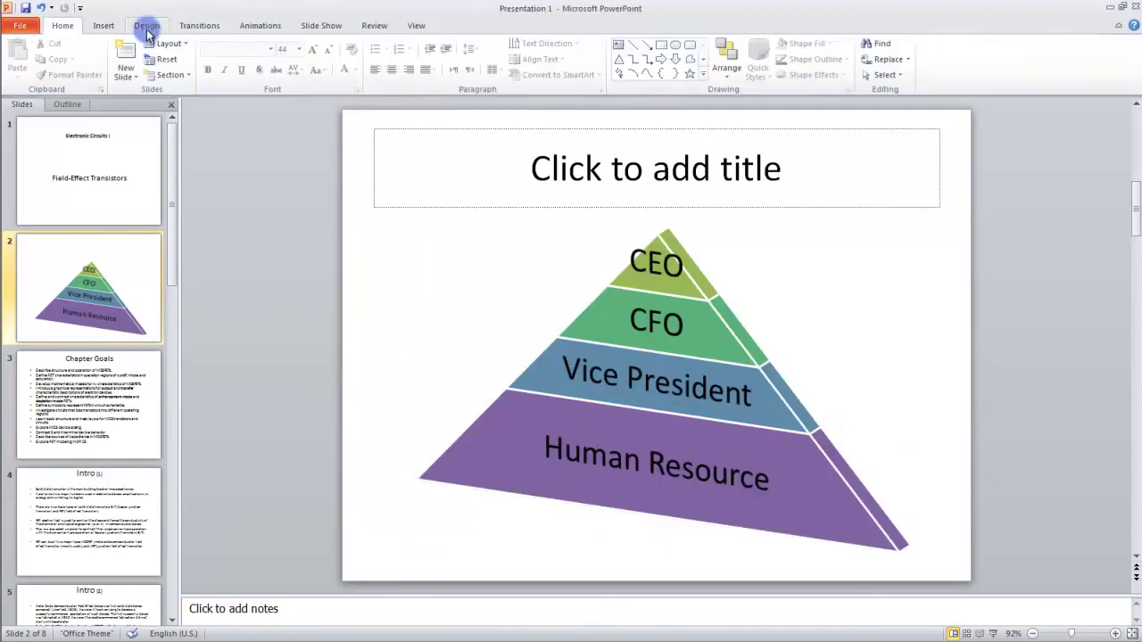
pyautogui.click(680, 381)
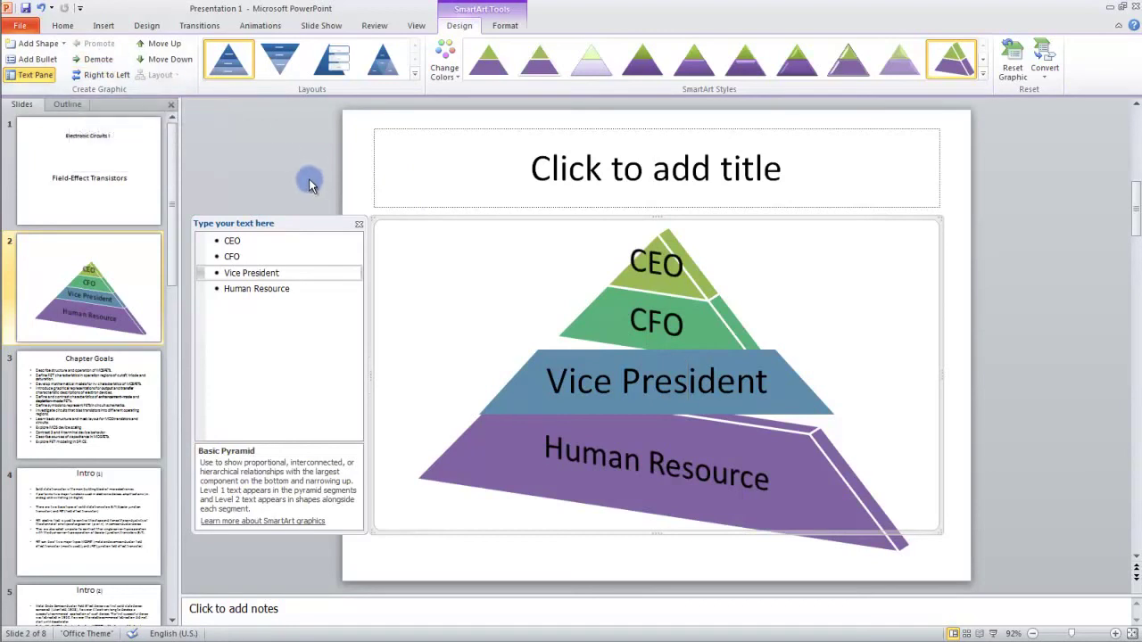
pyautogui.click(452, 555)
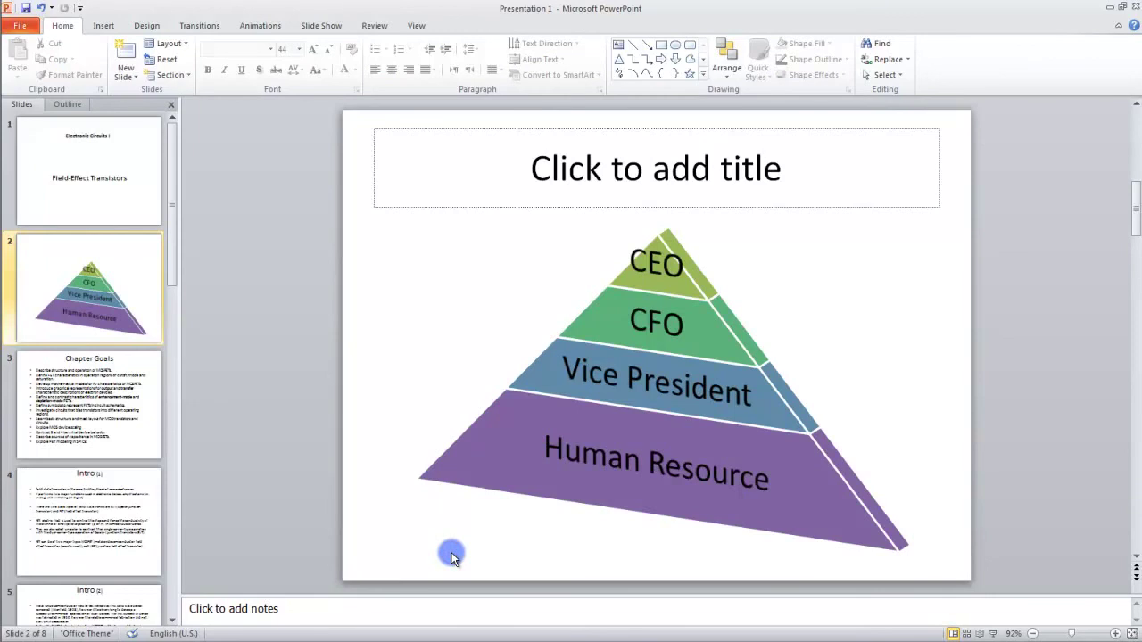